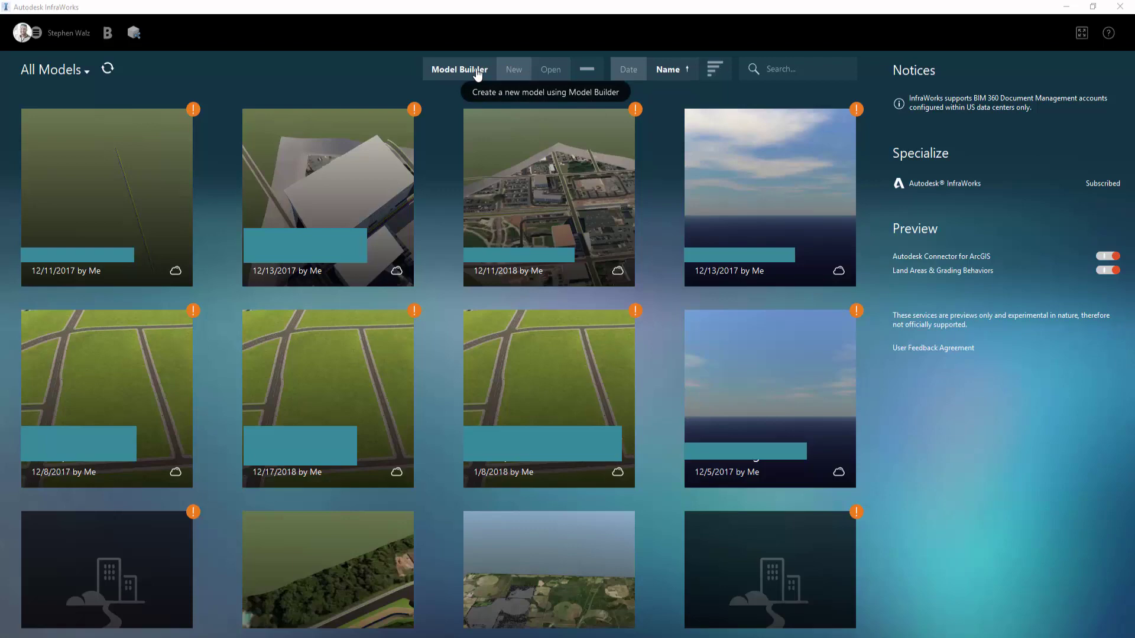
- Launch Model Builder from the Home toolbar to start a new model from a map
left_click(477, 74)
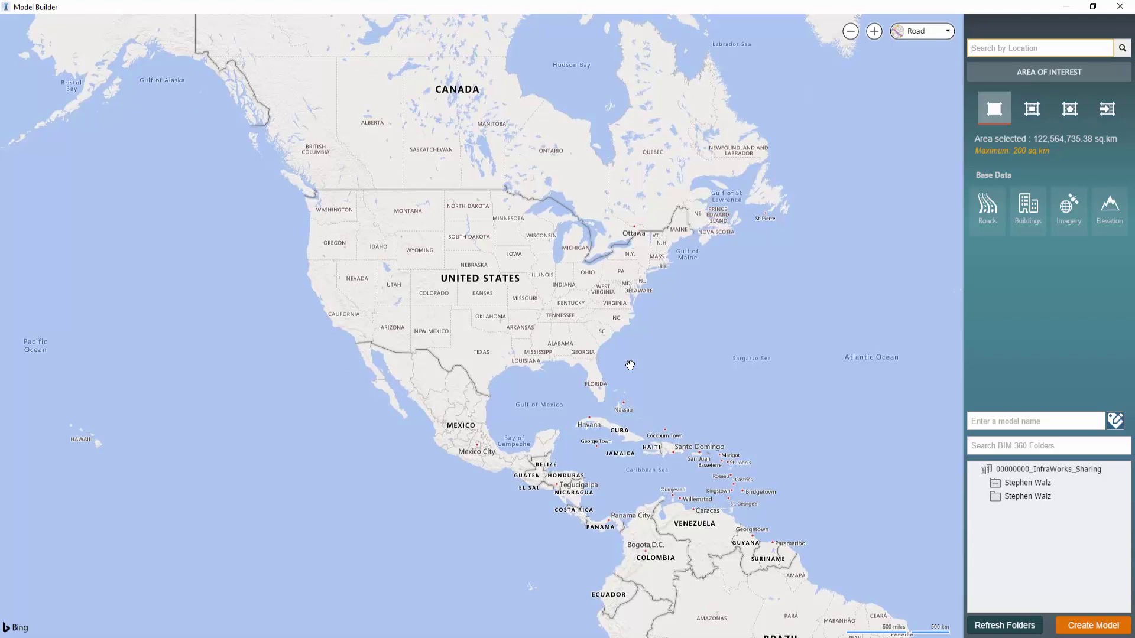
- Zoom out to the whole world centered on the Atlantic and switch the map style to Aerial
scroll(630, 366, "down", 4)
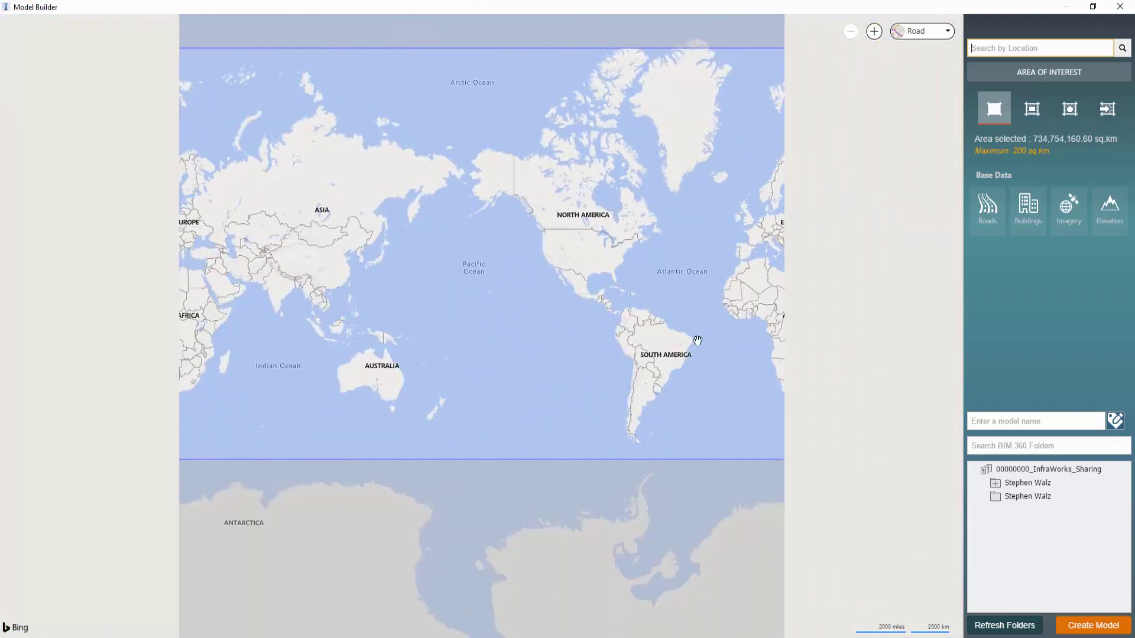
left_click_drag(696, 338, 446, 383)
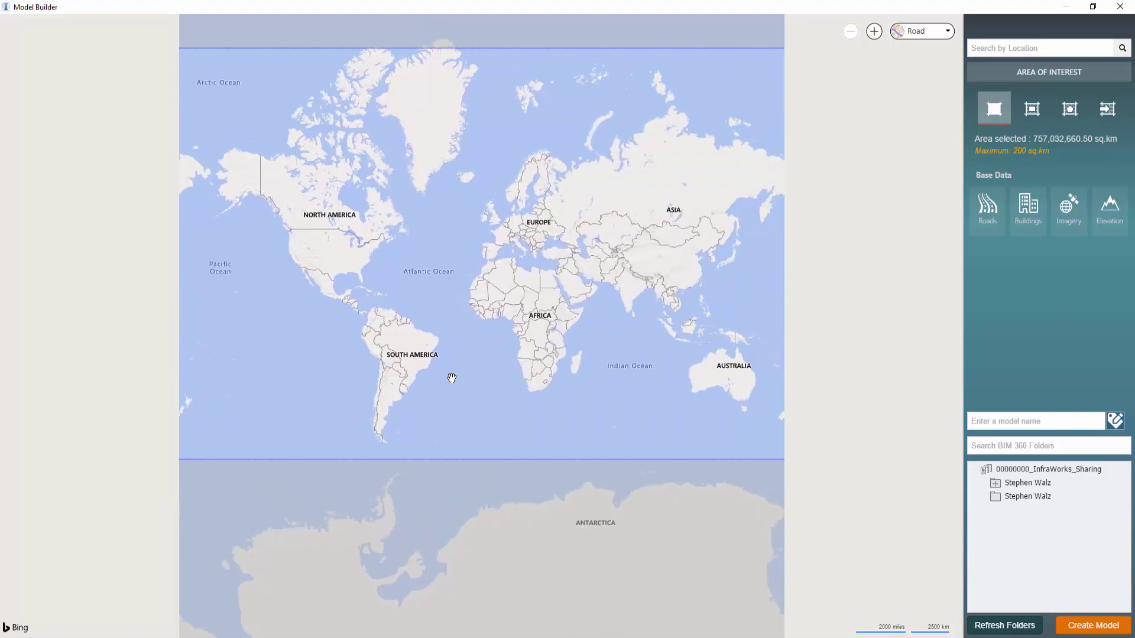
left_click(932, 30)
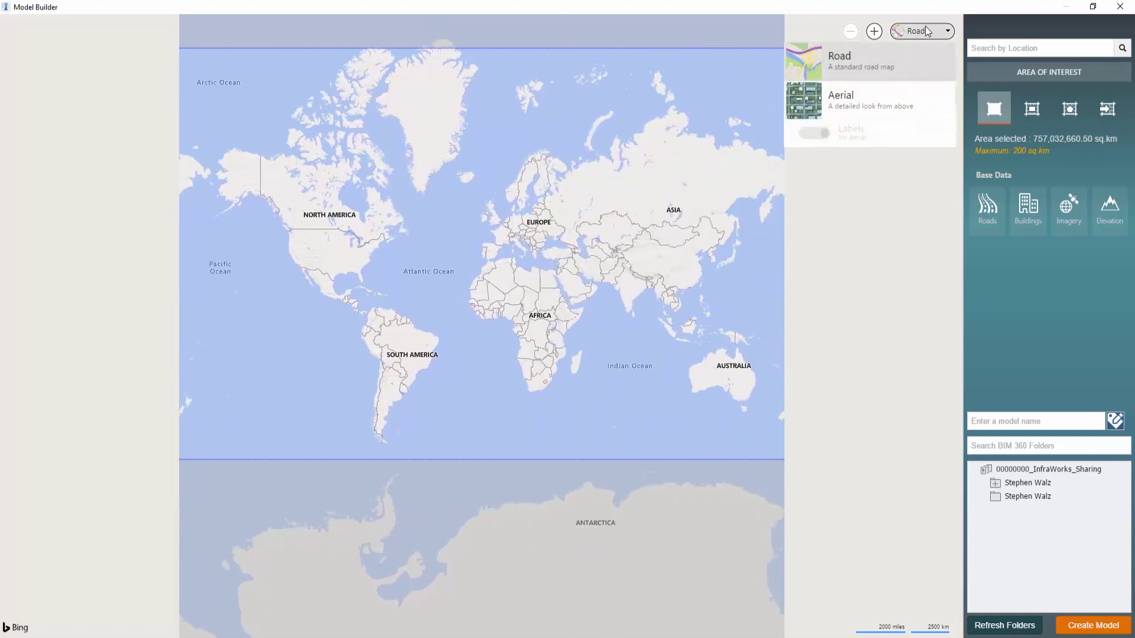
left_click(881, 103)
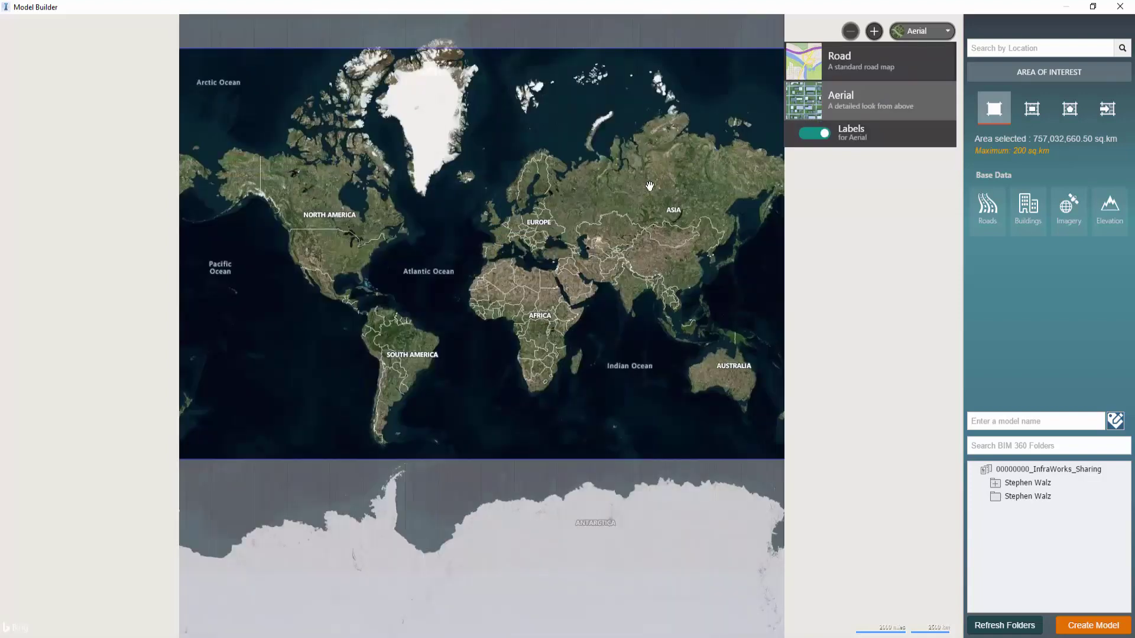
left_click(493, 265)
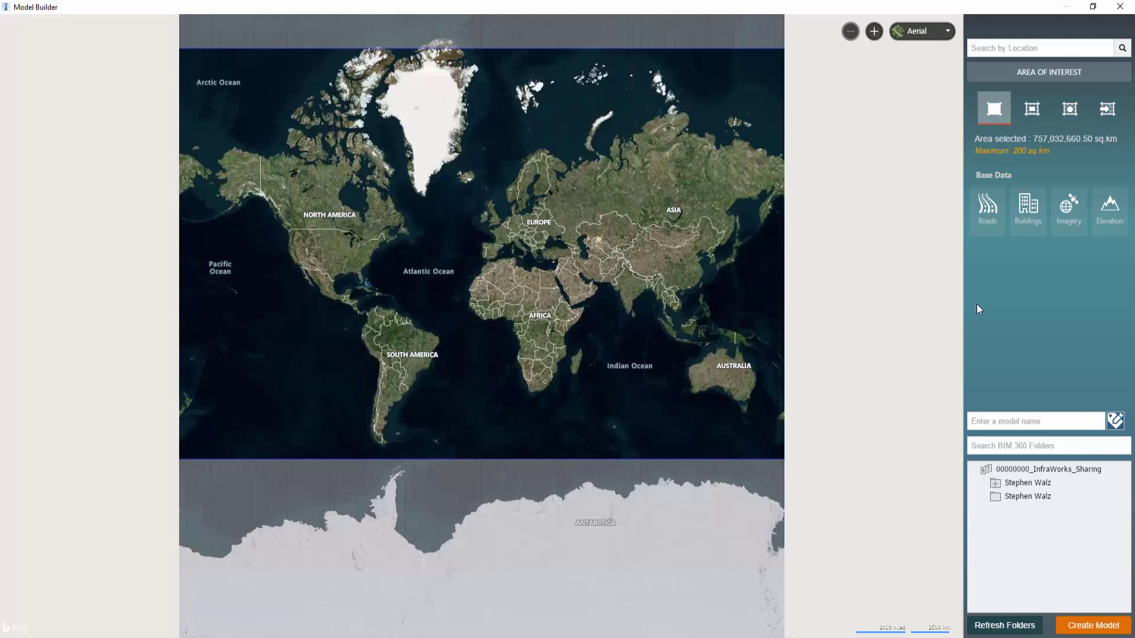
mouse_move(991, 229)
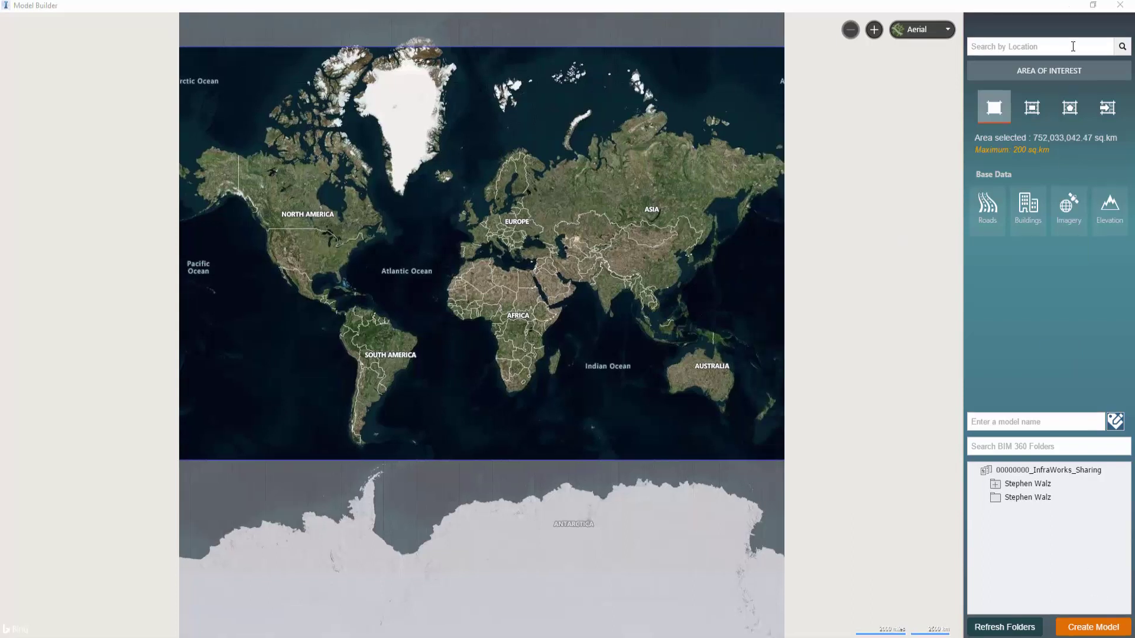
- Search for 'north carolina' and jump the map to the suggested location
left_click(1073, 46)
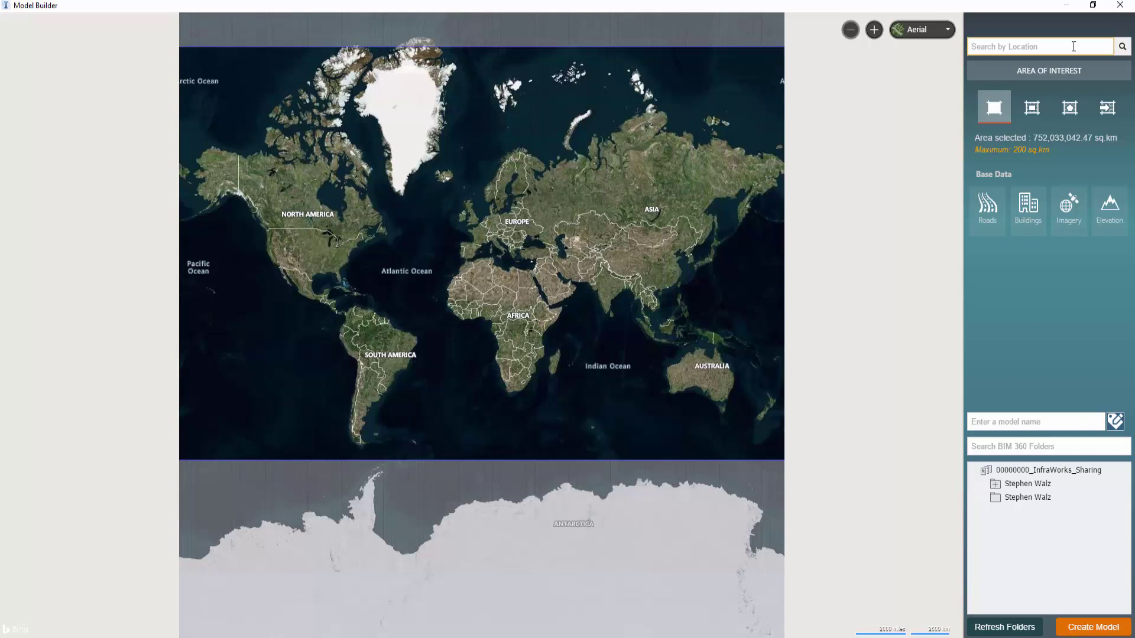
type("north caroli")
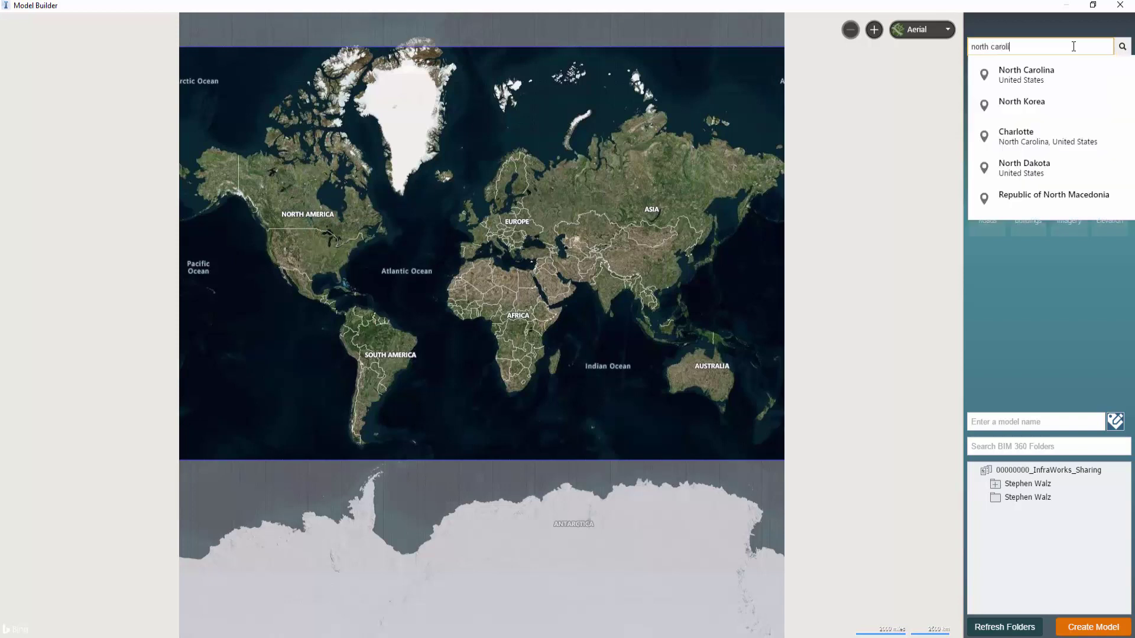
type("na")
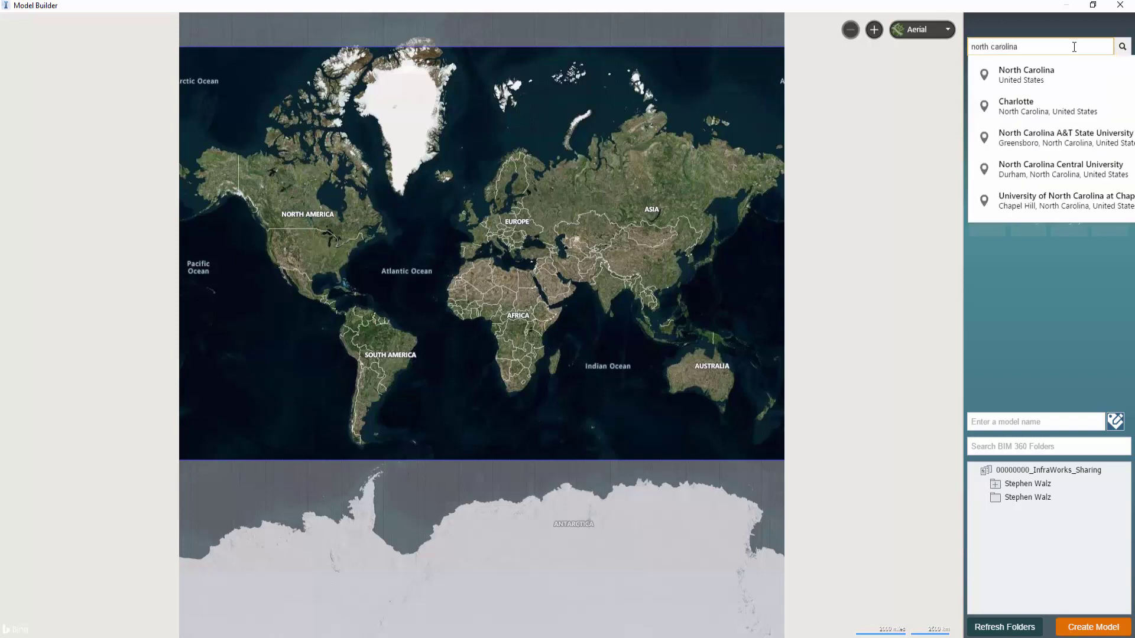
left_click(1069, 83)
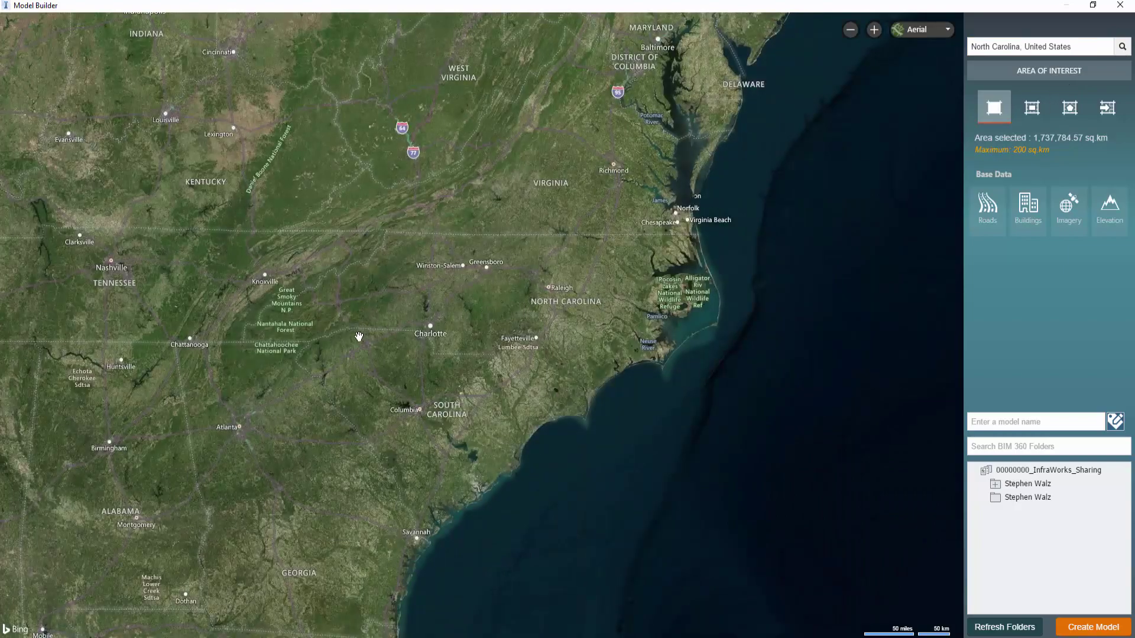
- Zoom in and pan to center the treatment plant by S Lafayette St
scroll(361, 338, "up", 2)
scroll(456, 332, "up", 2)
scroll(581, 324, "up", 2)
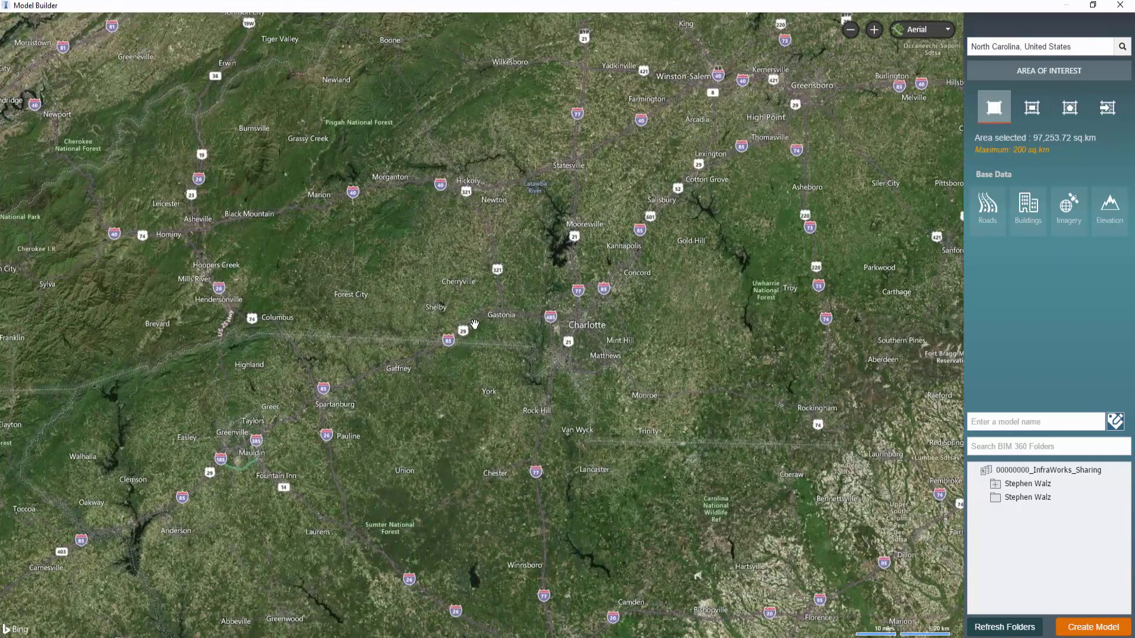
scroll(405, 313, "up", 1)
scroll(406, 313, "up", 1)
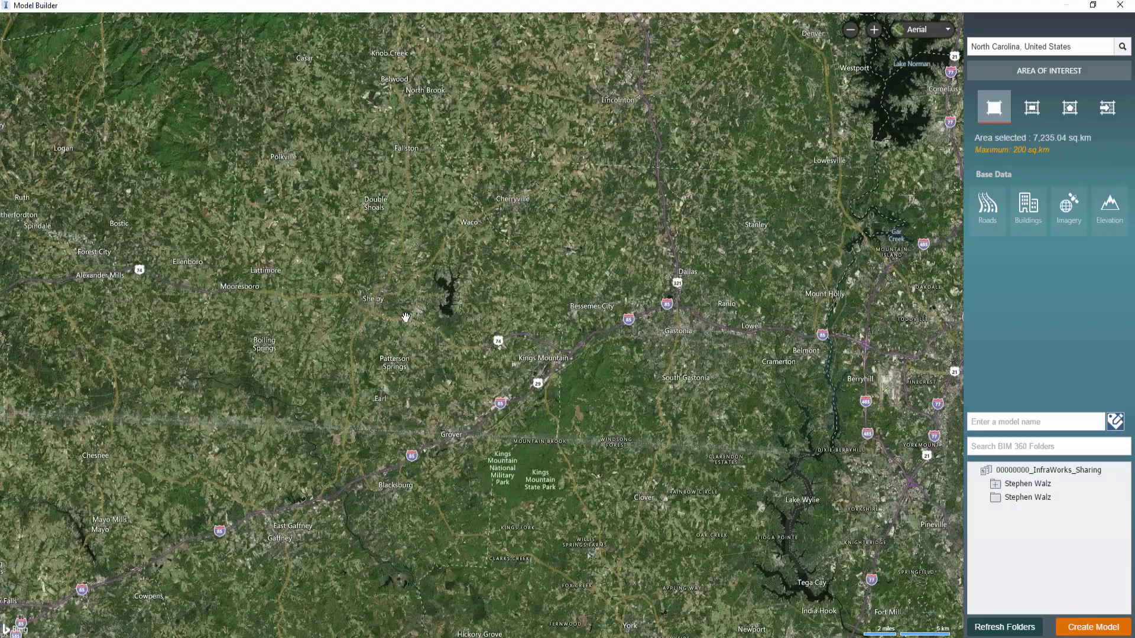
scroll(313, 430, "up", 3)
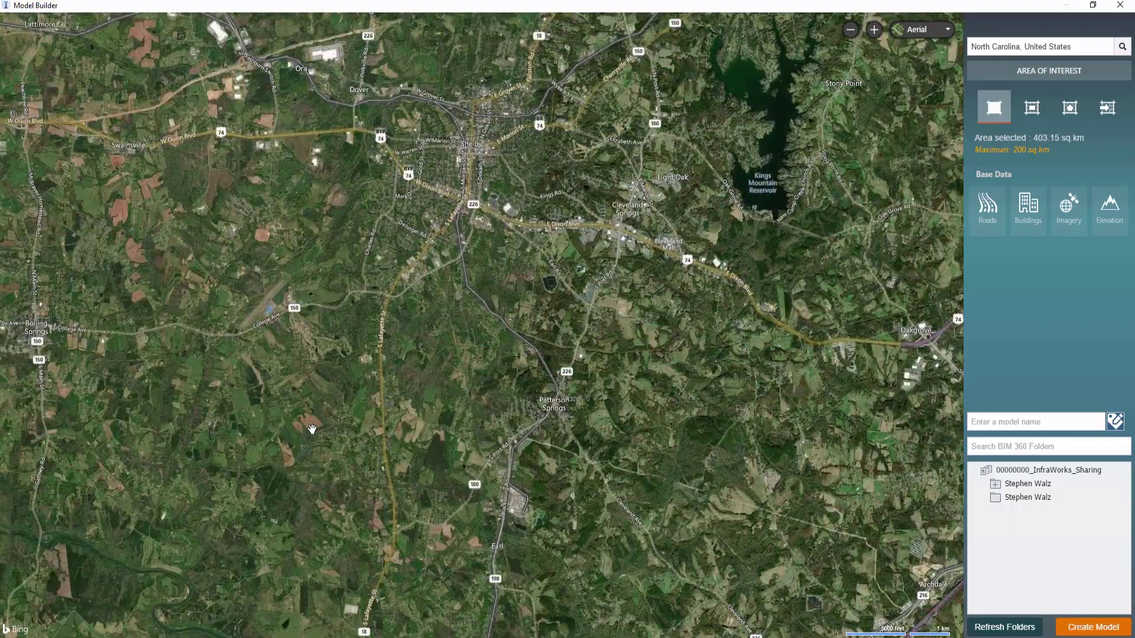
scroll(342, 414, "up", 2)
scroll(413, 300, "up", 3)
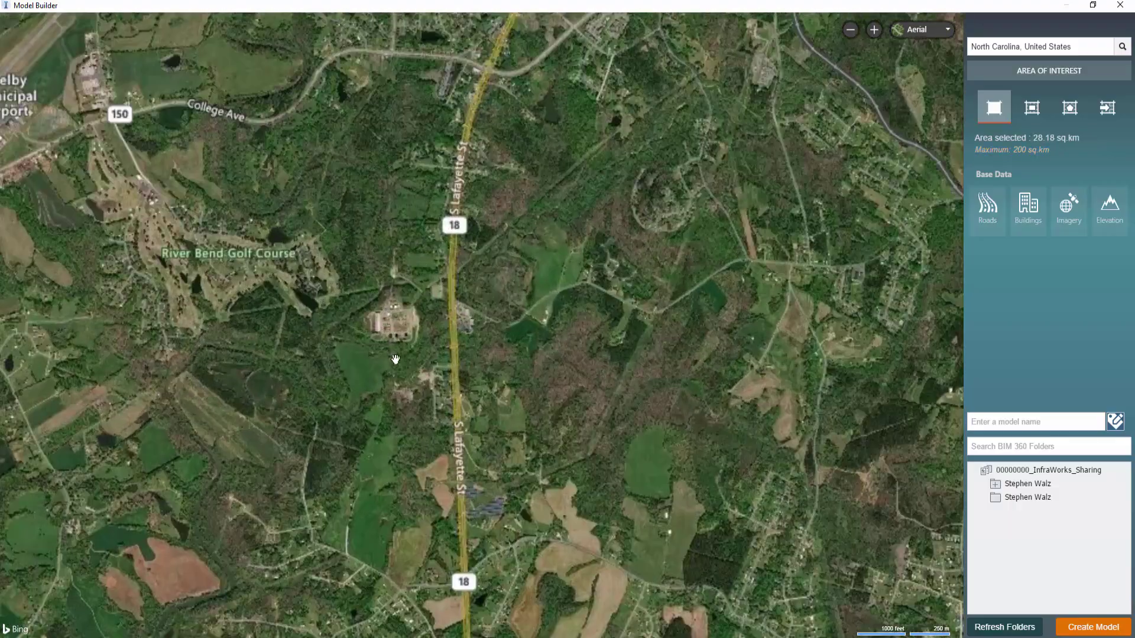
left_click_drag(430, 390, 439, 373)
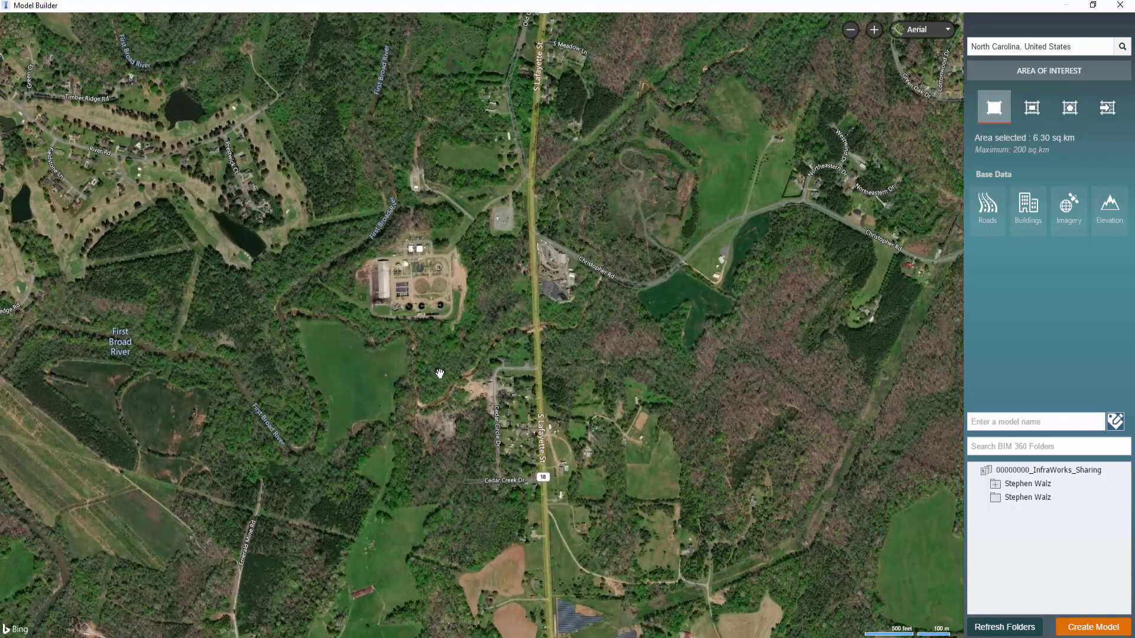
scroll(405, 283, "up", 2)
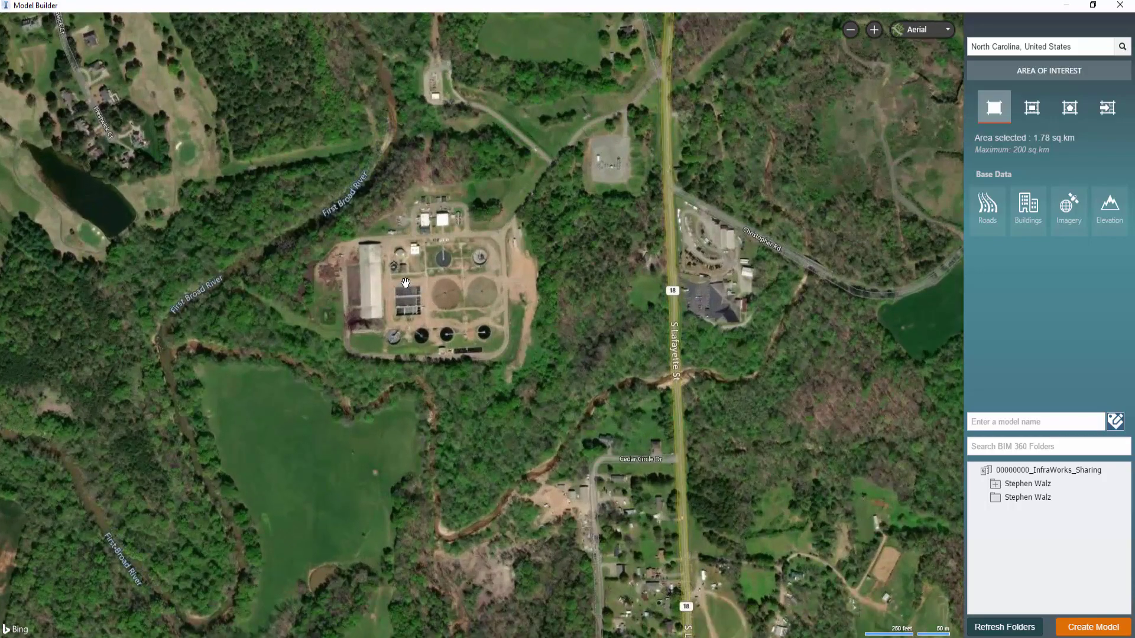
scroll(405, 284, "down", 2)
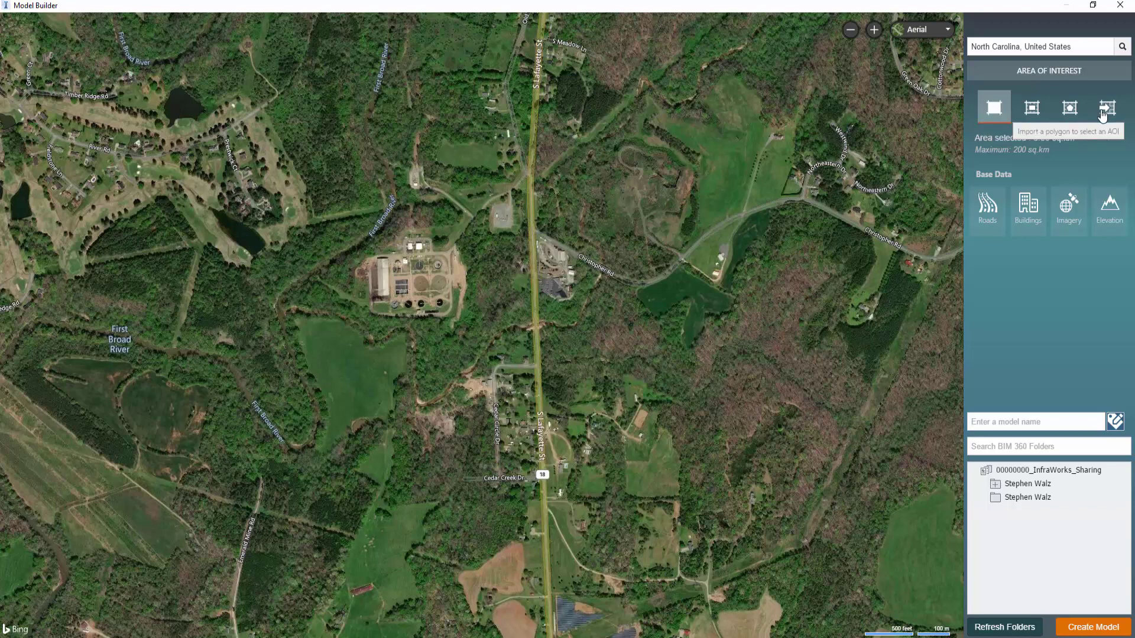
- Draw a rectangular area of interest around the treatment plant, adjusting it to 1.19 sq km
left_click(1032, 110)
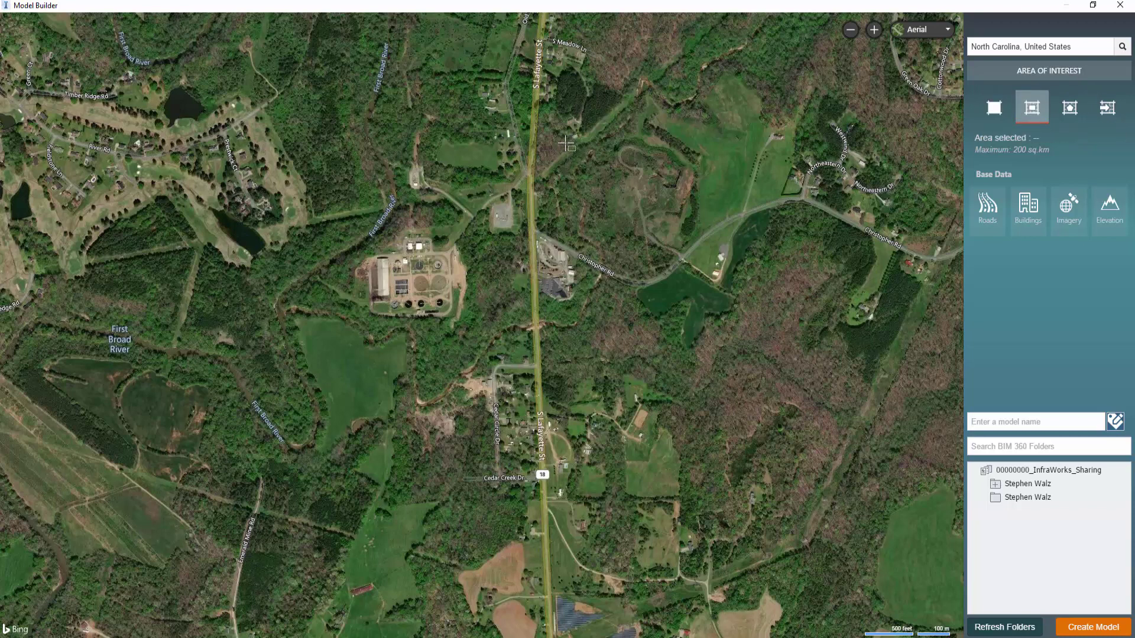
left_click_drag(565, 144, 239, 496)
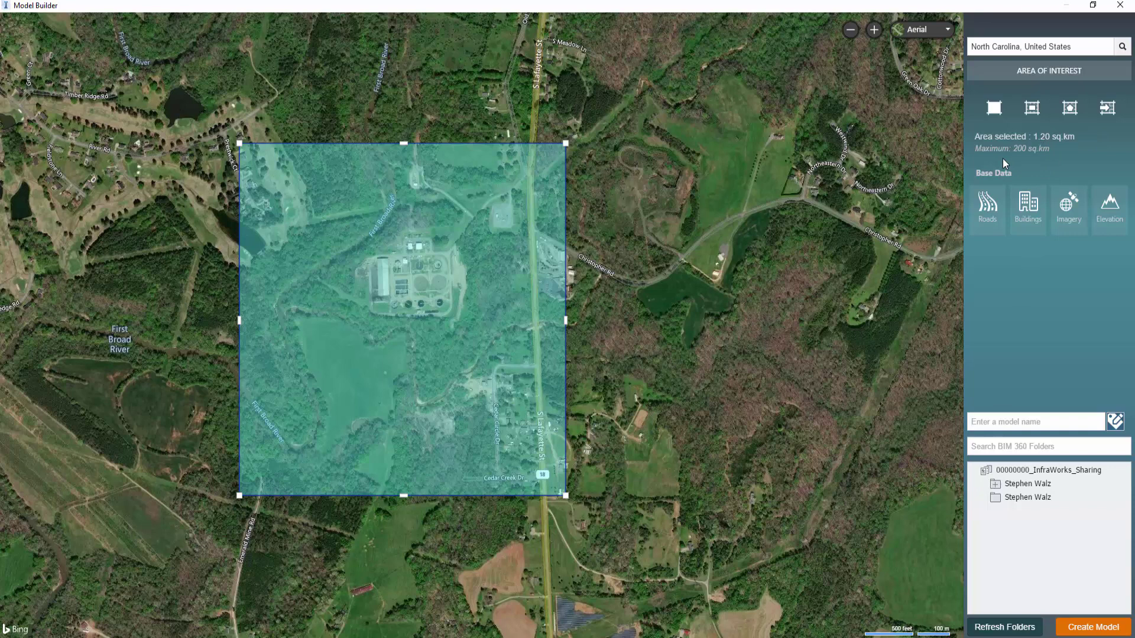
mouse_move(565, 143)
left_mouse_down()
mouse_move(661, 96)
mouse_move(580, 121)
mouse_move(570, 152)
left_mouse_up()
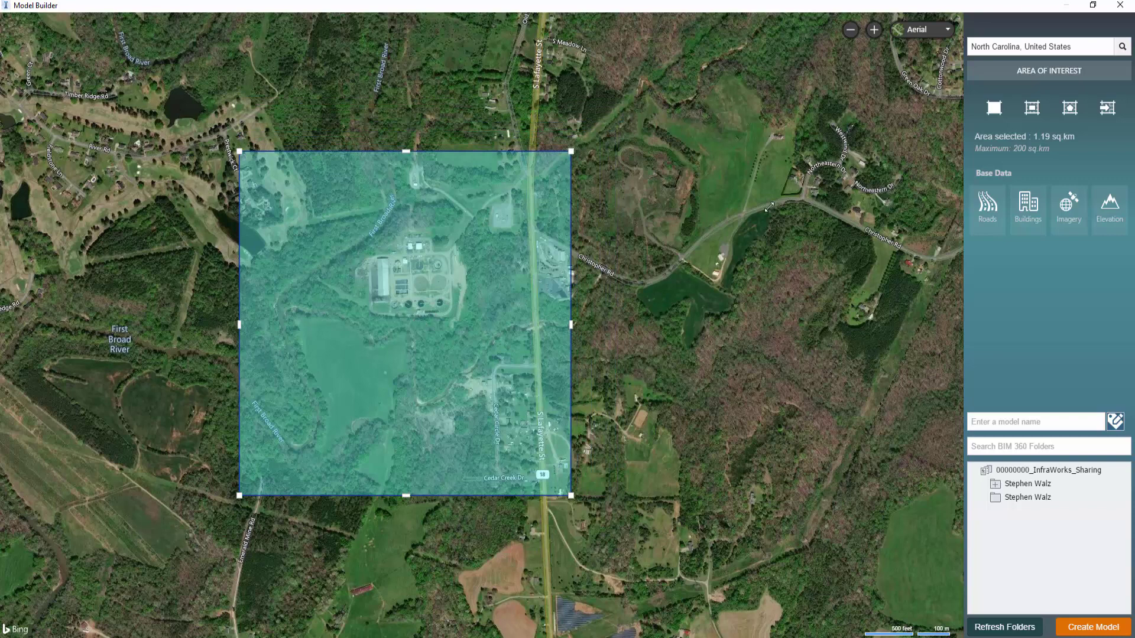
- Name the model NC_WWTP, choose the personal BIM 360 folder, and create the model
left_click(1035, 423)
type("NC_WWTP")
left_click(1041, 446)
left_click(1025, 488)
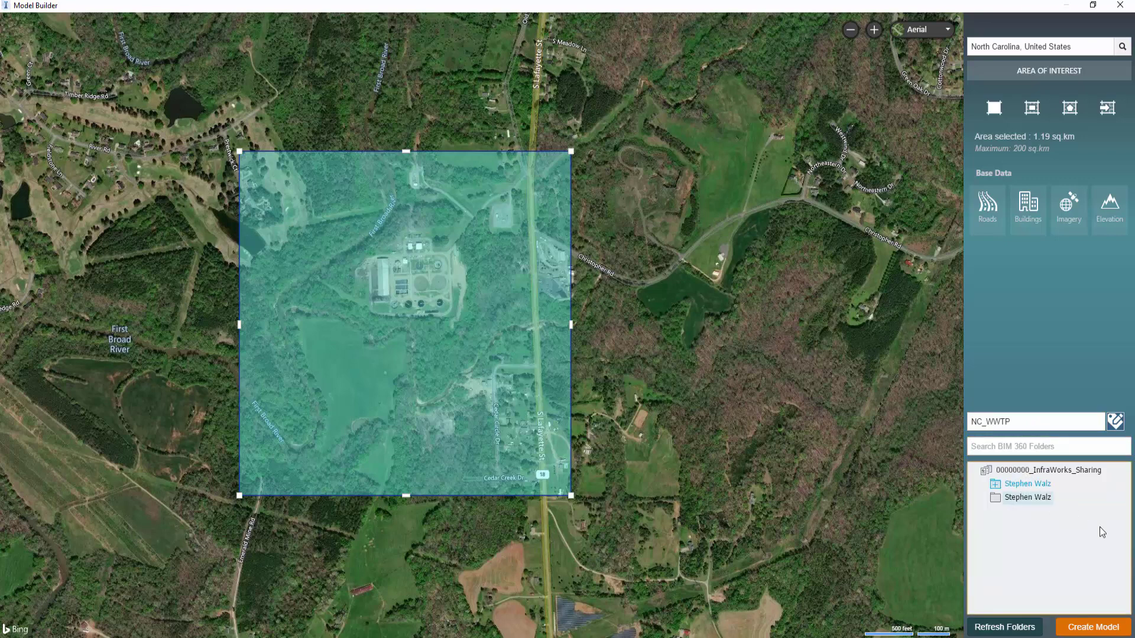
left_click(1109, 630)
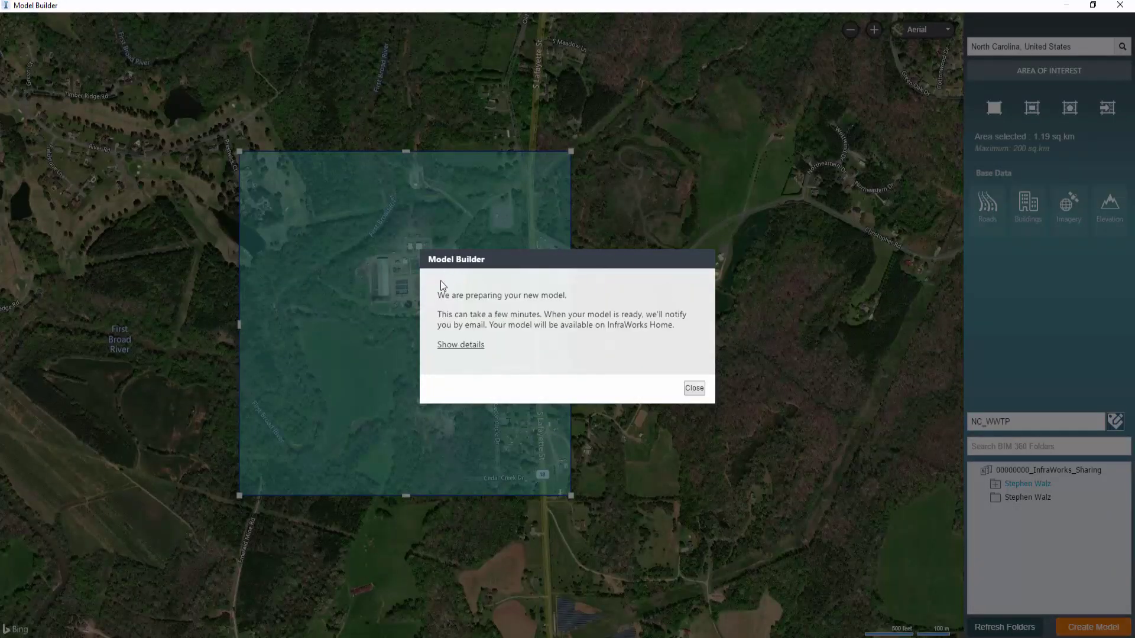
- Show the NC_WWTP submission details, then close the confirmation dialog
left_click(473, 346)
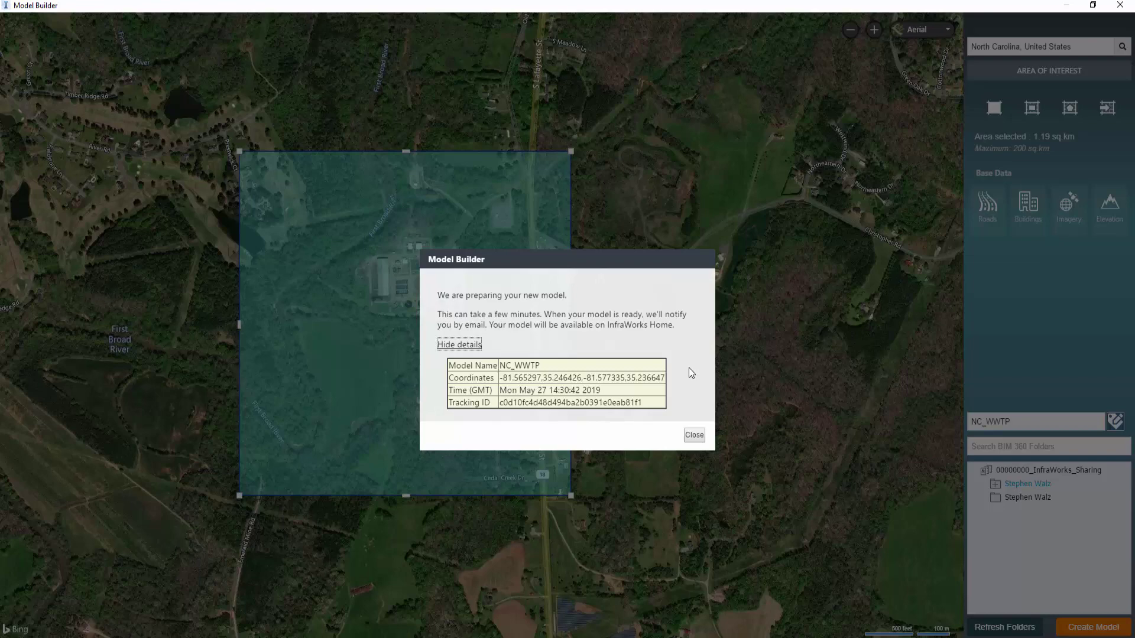
left_click(694, 436)
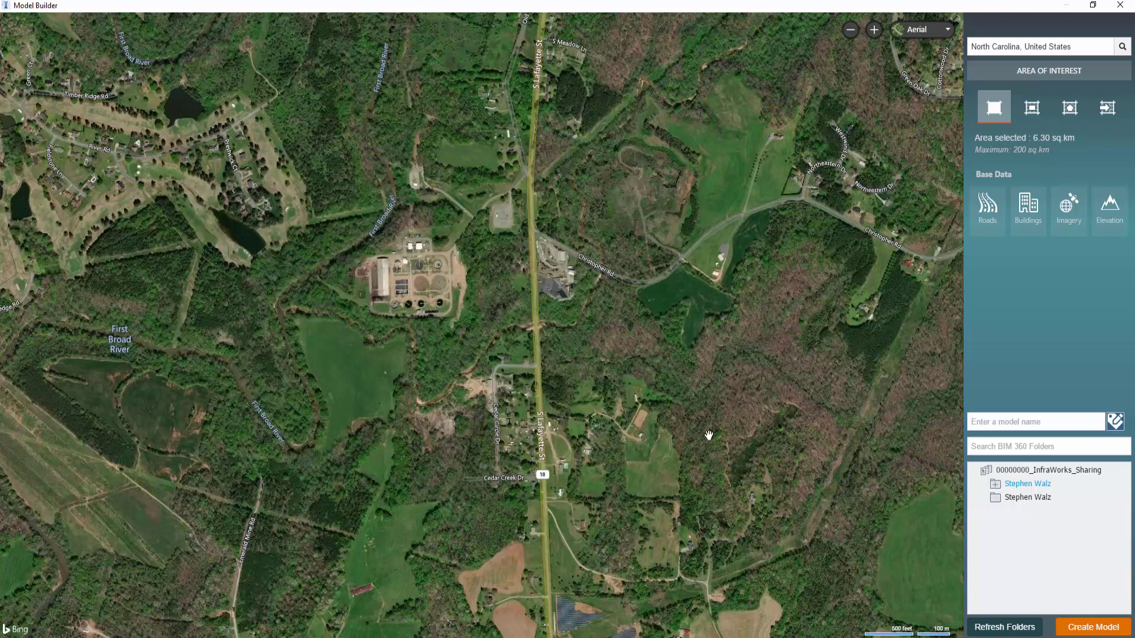